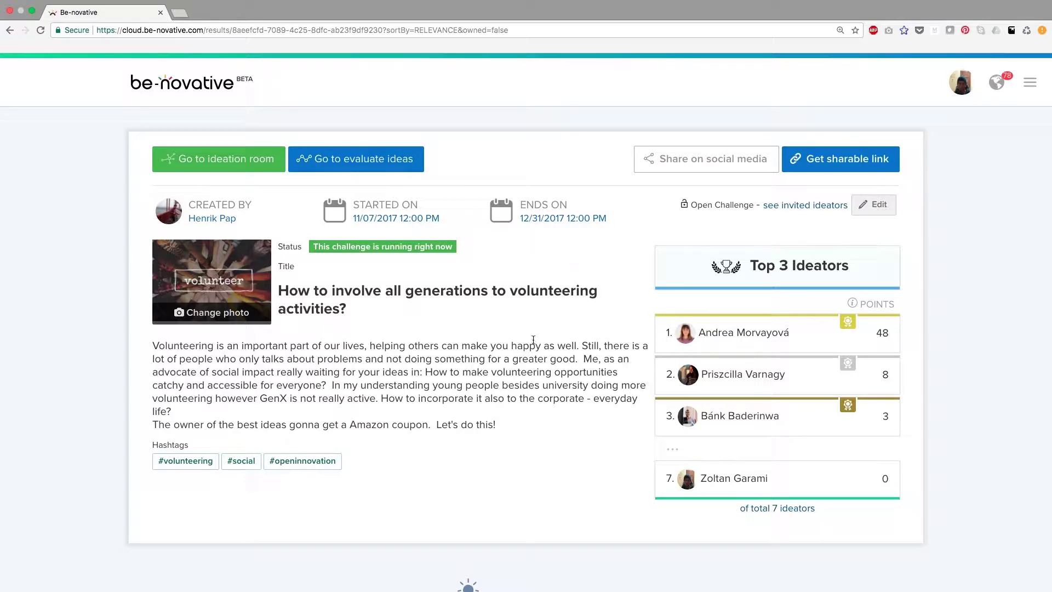
pyautogui.scroll(-2, 532, 340)
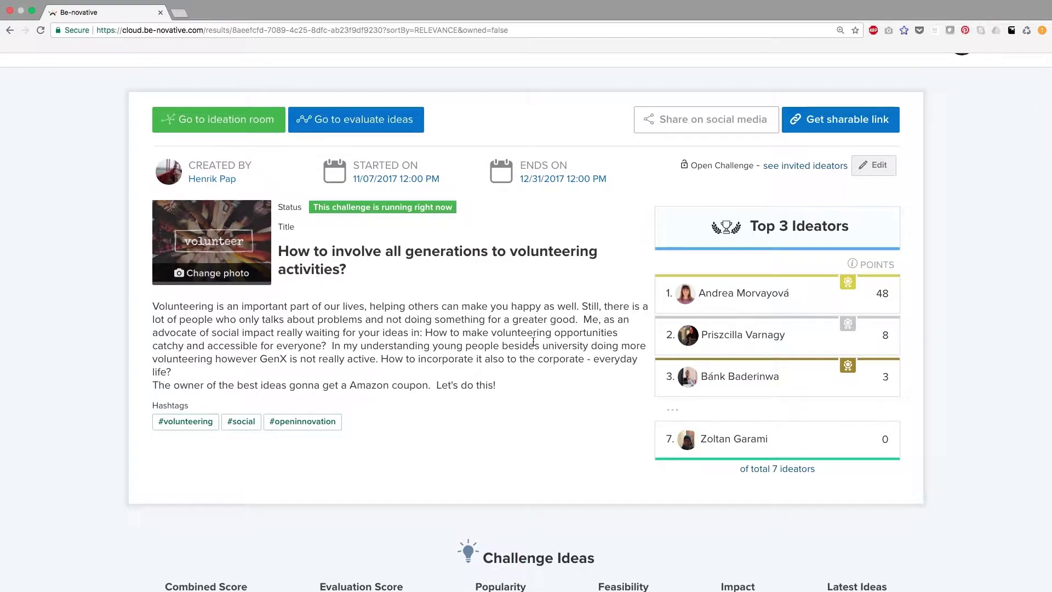
pyautogui.scroll(-1, 532, 341)
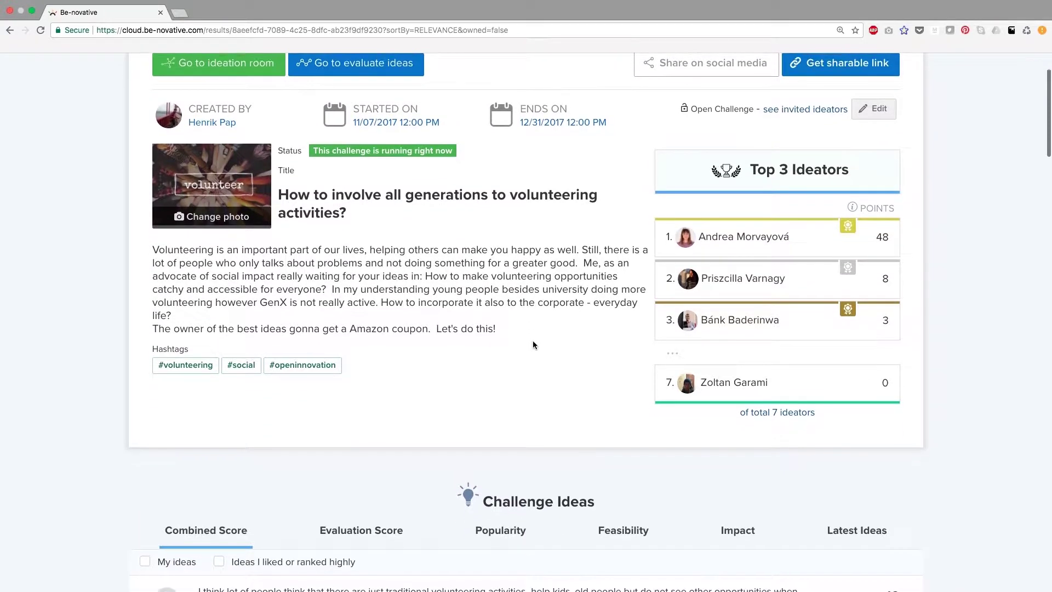
pyautogui.scroll(-2, 533, 341)
pyautogui.scroll(-1, 533, 344)
pyautogui.scroll(-2, 532, 345)
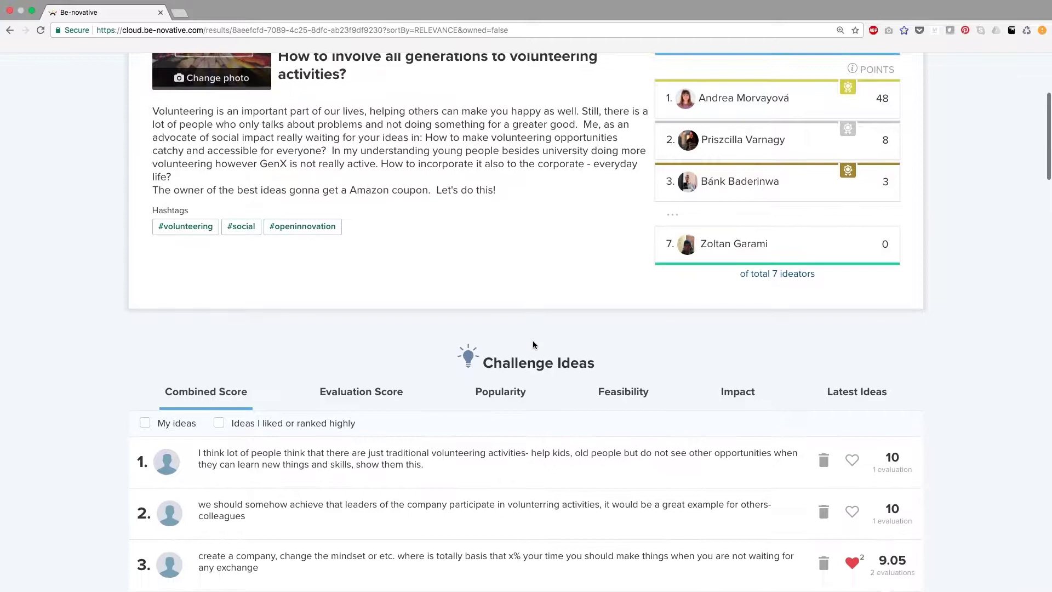
pyautogui.scroll(-2, 532, 341)
pyautogui.scroll(-1, 533, 340)
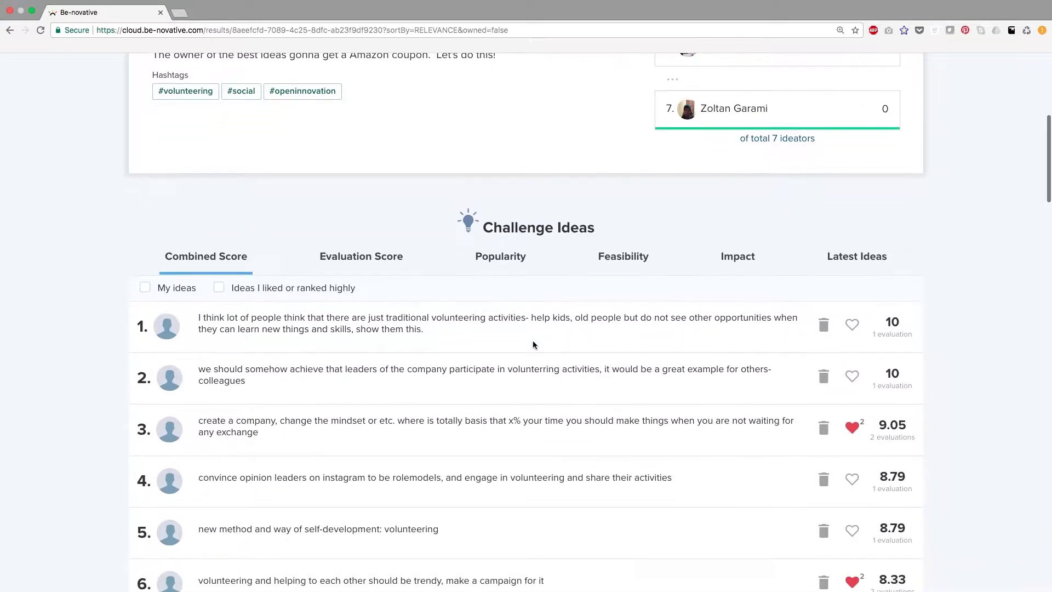
pyautogui.scroll(-1, 532, 341)
pyautogui.scroll(-1, 532, 344)
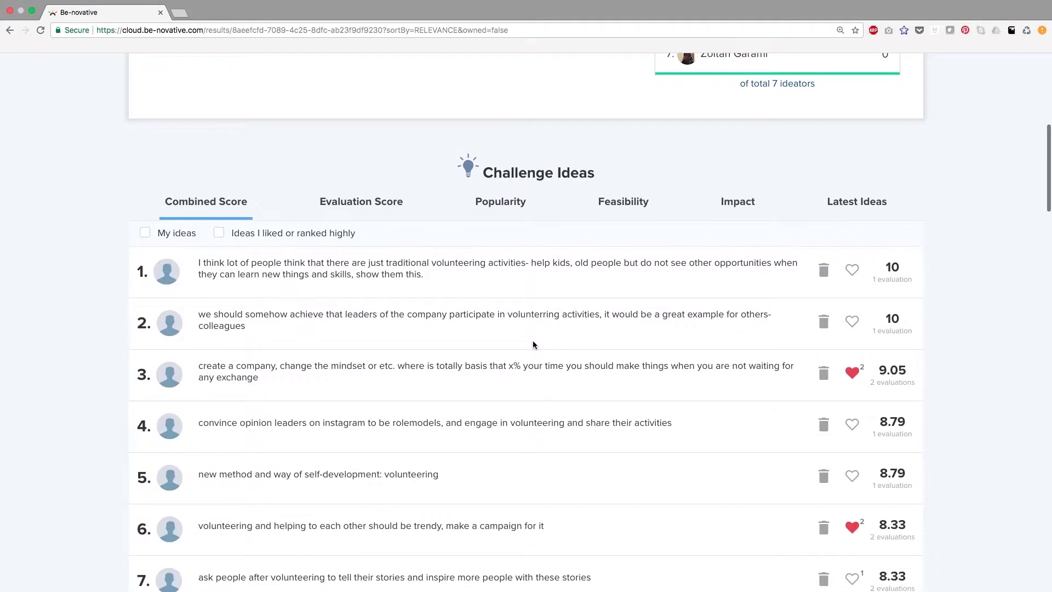
# Like idea 2, then sort ideas by Evaluation Score, Popularity, Feasibility and finally Impact
pyautogui.click(855, 323)
pyautogui.scroll(-2, 469, 348)
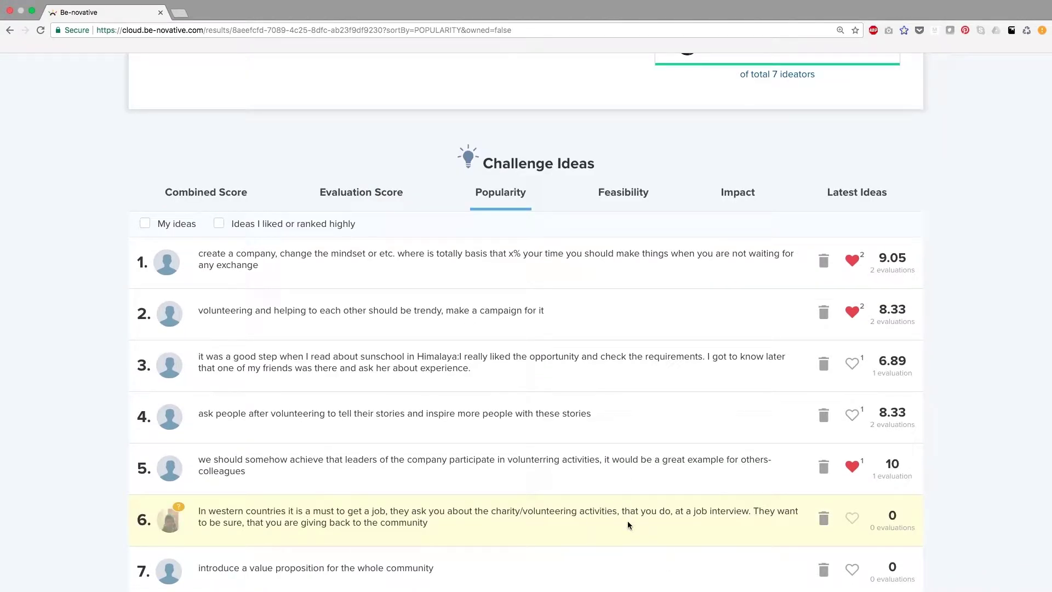
pyautogui.scroll(-3, 468, 350)
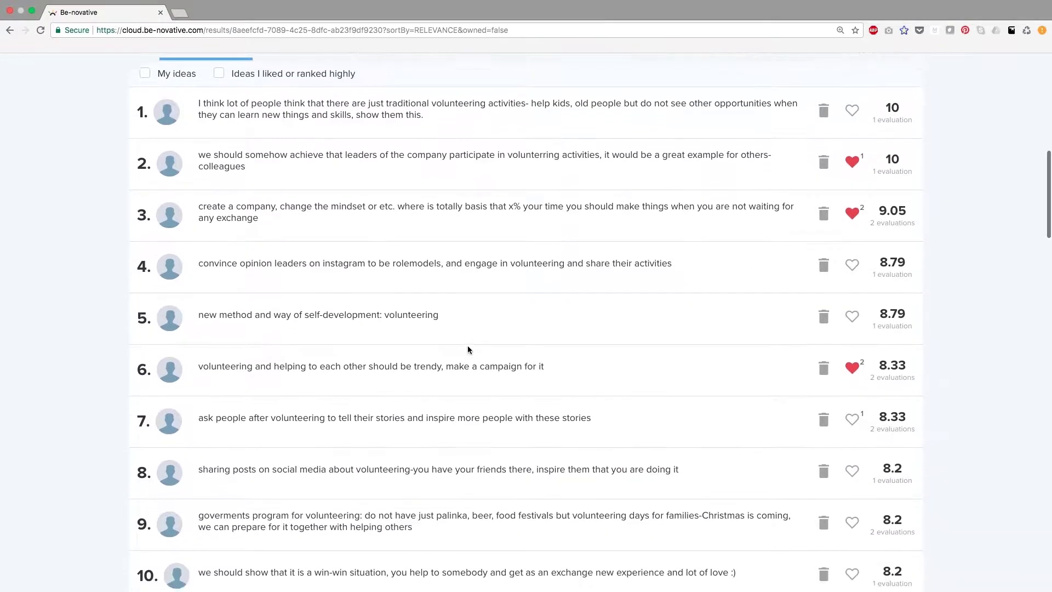
pyautogui.scroll(-2, 467, 349)
pyautogui.scroll(-1, 468, 350)
pyautogui.scroll(-2, 468, 349)
pyautogui.scroll(-2, 467, 349)
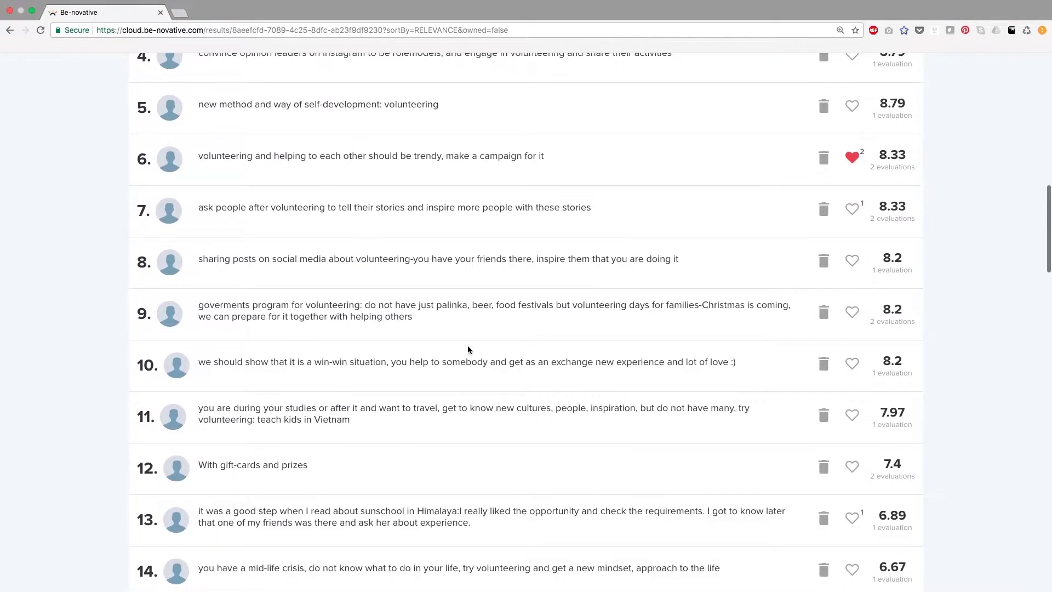
pyautogui.scroll(-2, 467, 348)
pyautogui.scroll(12, 411, 287)
pyautogui.click(371, 244)
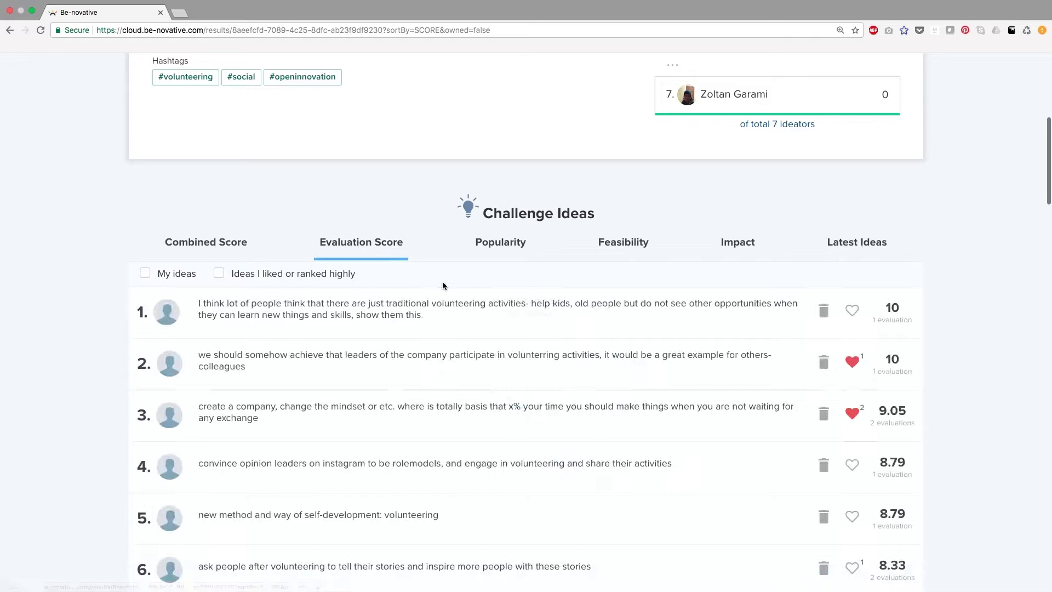
pyautogui.click(506, 245)
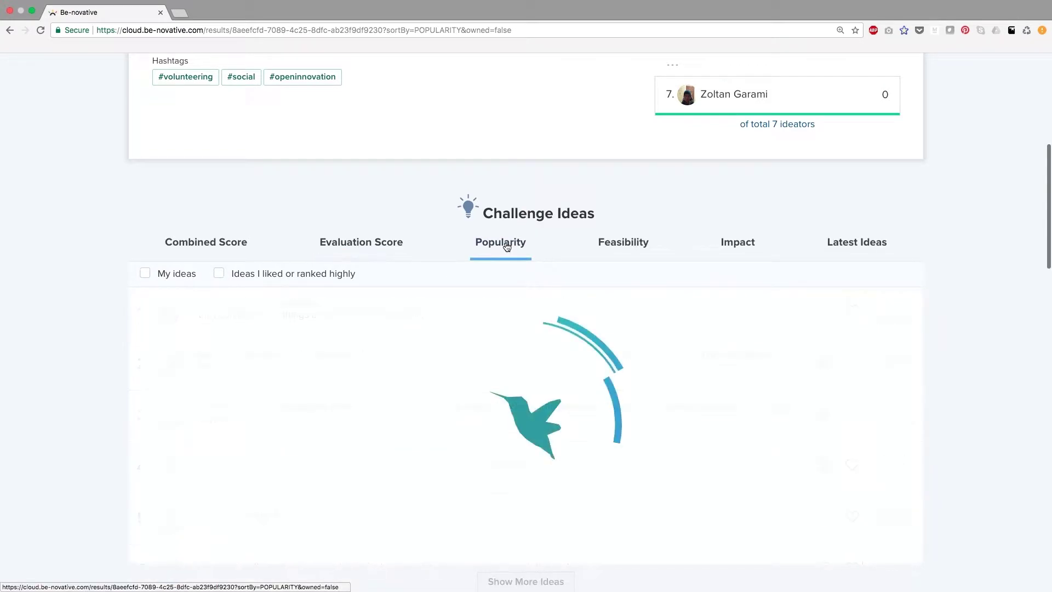
pyautogui.scroll(-1, 559, 226)
pyautogui.click(619, 206)
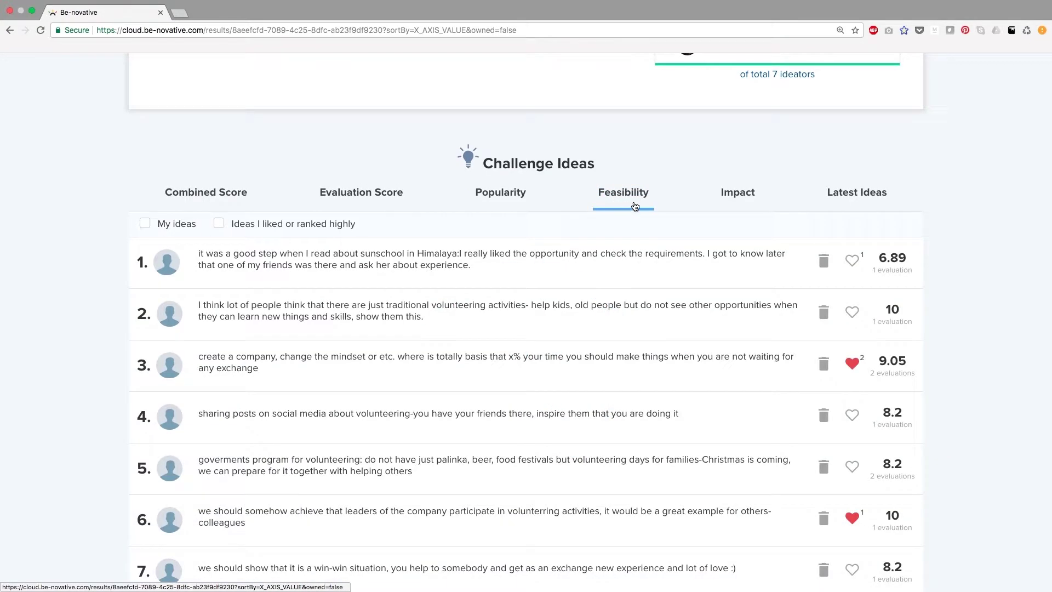
pyautogui.click(739, 198)
pyautogui.scroll(-12, 394, 258)
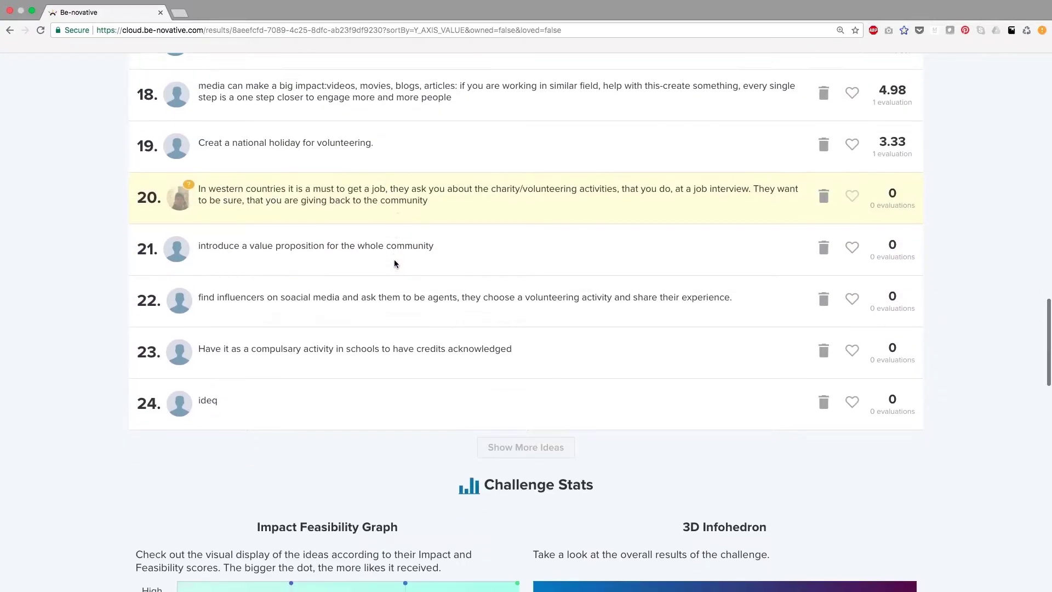
pyautogui.scroll(-2, 394, 259)
pyautogui.scroll(-3, 257, 267)
pyautogui.scroll(-4, 153, 276)
pyautogui.scroll(-3, 465, 221)
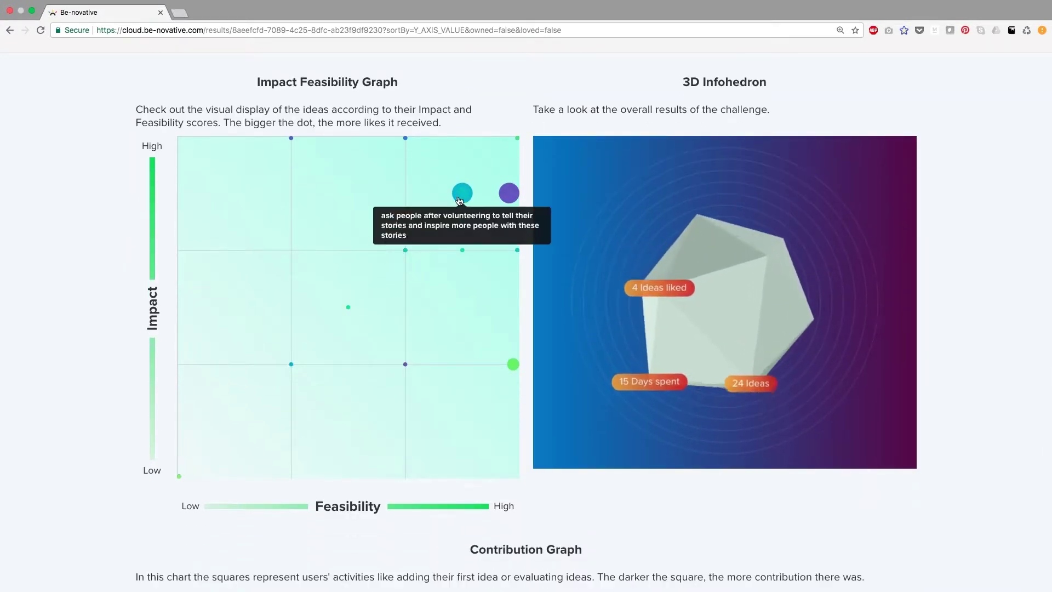
pyautogui.scroll(-1, 431, 279)
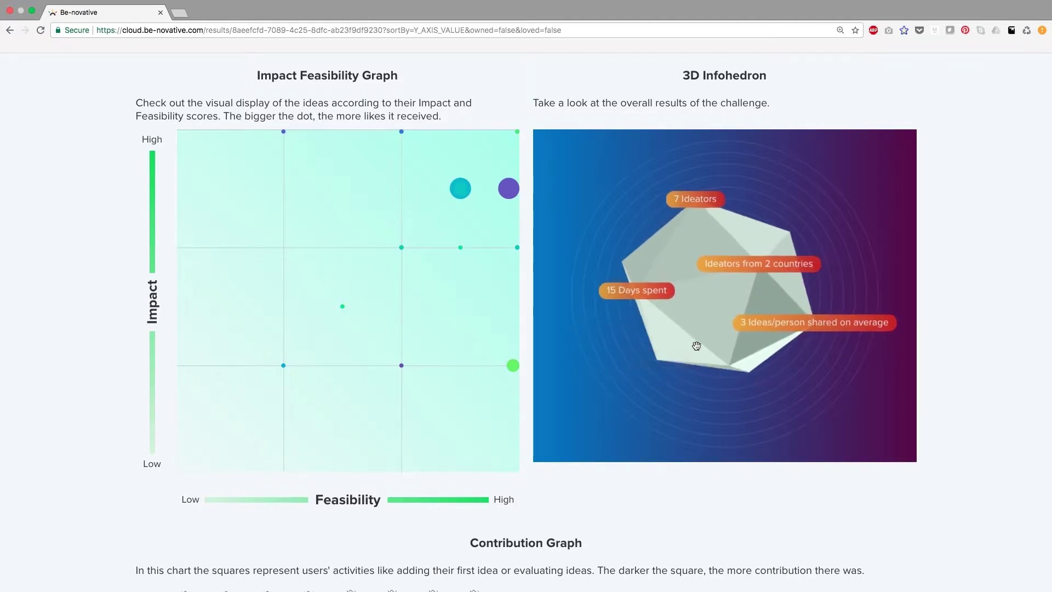
pyautogui.scroll(-2, 602, 314)
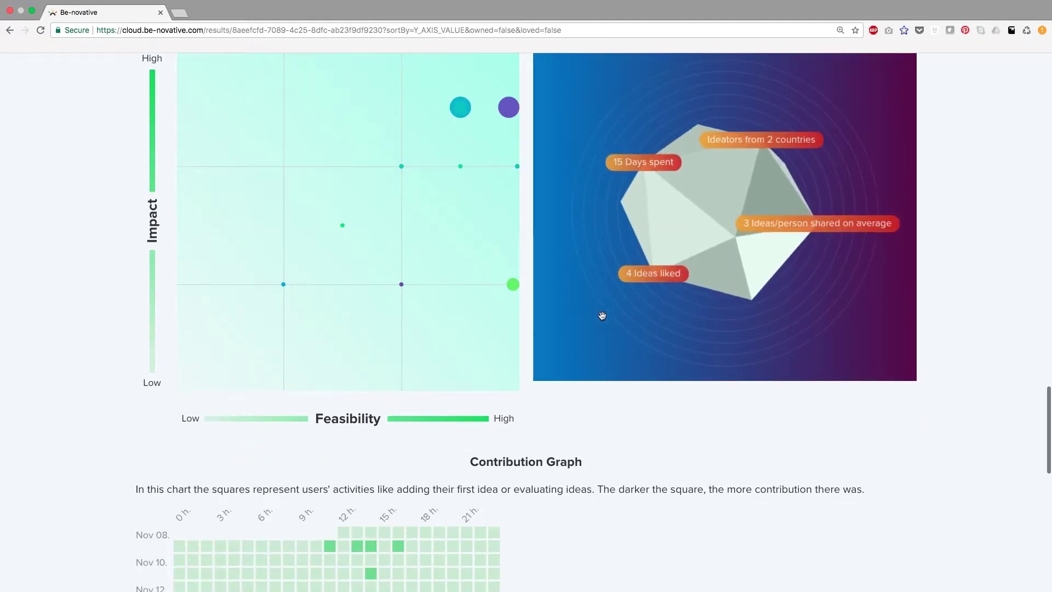
pyautogui.scroll(-1, 601, 315)
pyautogui.scroll(-2, 601, 315)
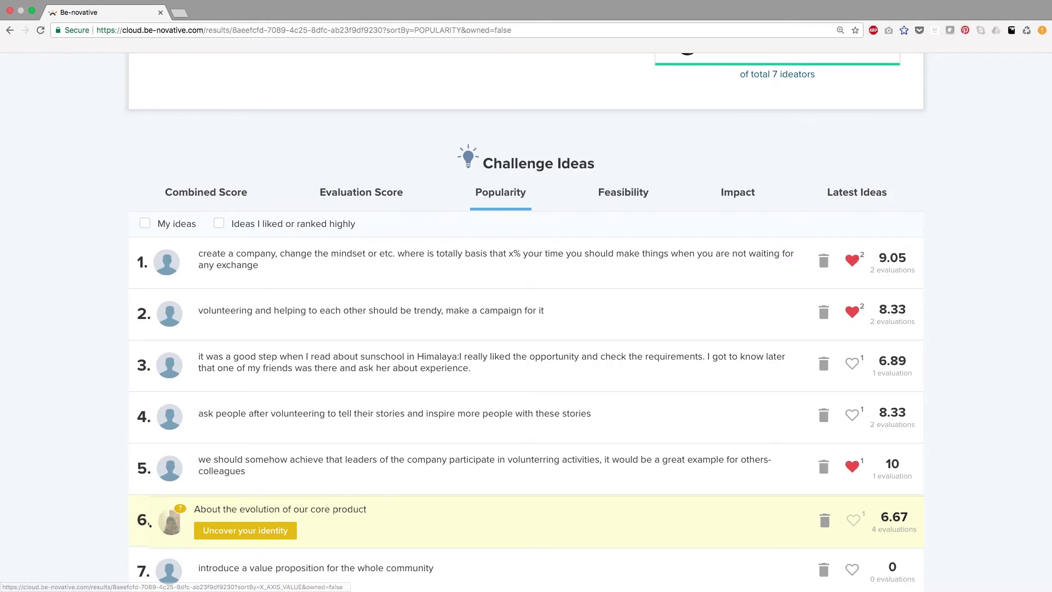
# After reviewing the Challenge Stats graphs, re-sort the ideas by Impact
pyautogui.click(737, 192)
pyautogui.scroll(5, 963, 369)
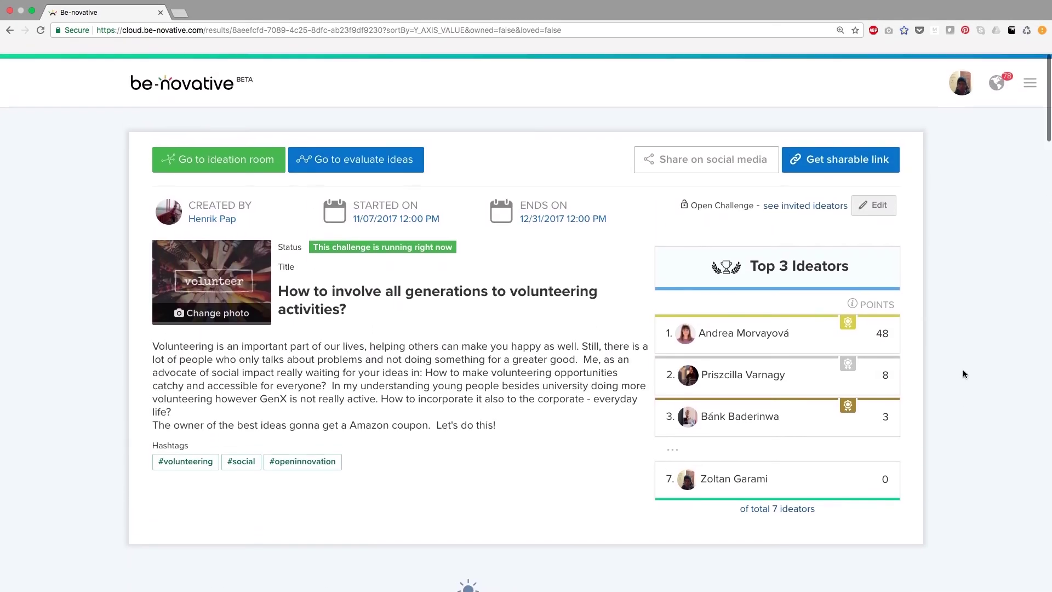